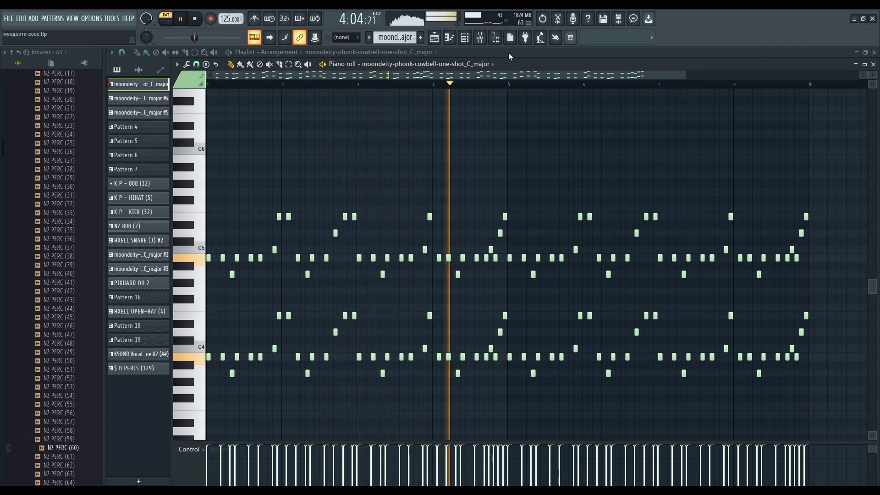
Play back the cowbell melody patterns in the piano roll, from moondeity-phonk-cowbell #4 to Pattern 4 and Pattern 5
key(space)
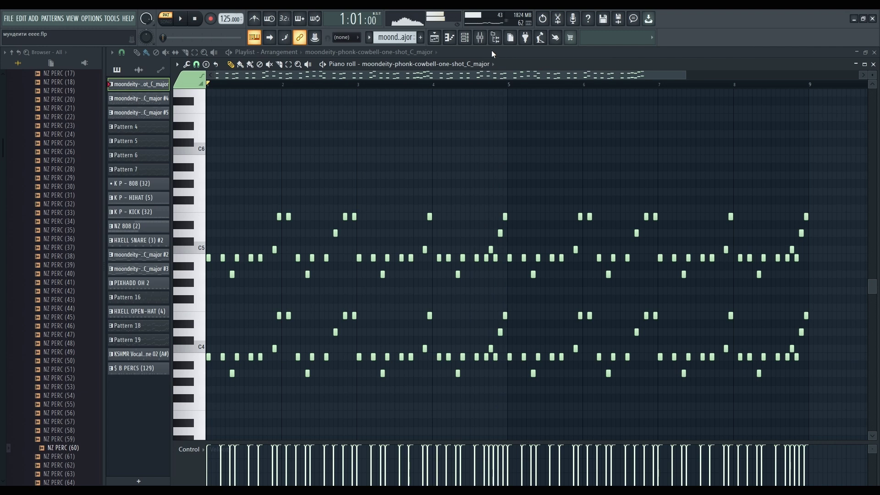
key(KP_Add)
key(space)
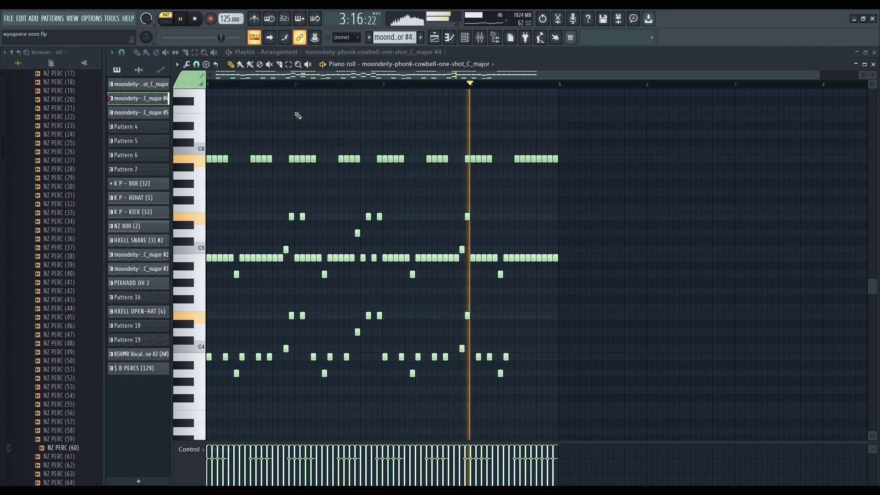
key(space)
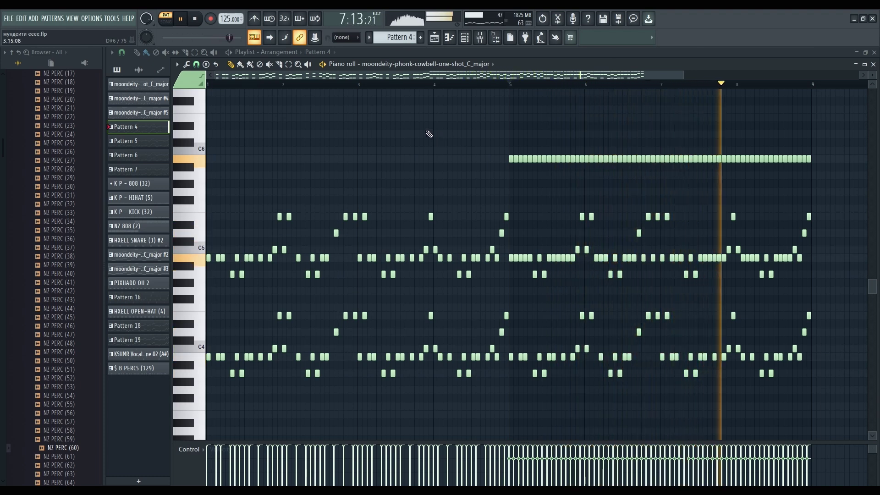
key(space)
key(KP_Add)
key(space)
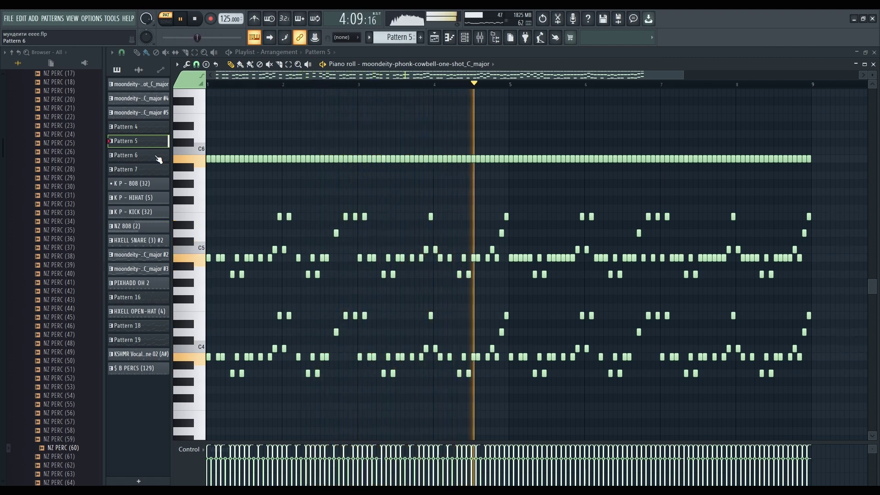
key(space)
Play the K P - HIHAT (5), K P - KICK (32), NZ 808 (2) and HXELL SNARE (3) #2 patterns
click(137, 198)
key(space)
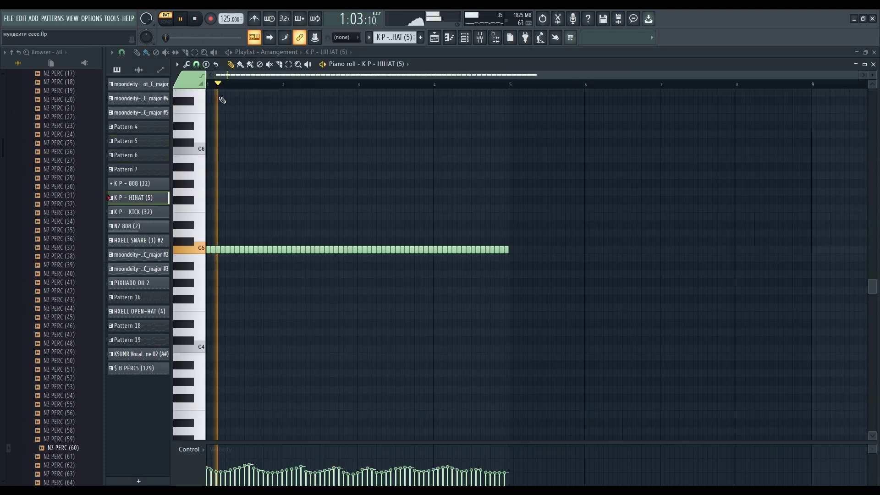
click(202, 448)
click(200, 431)
key(KP_Add)
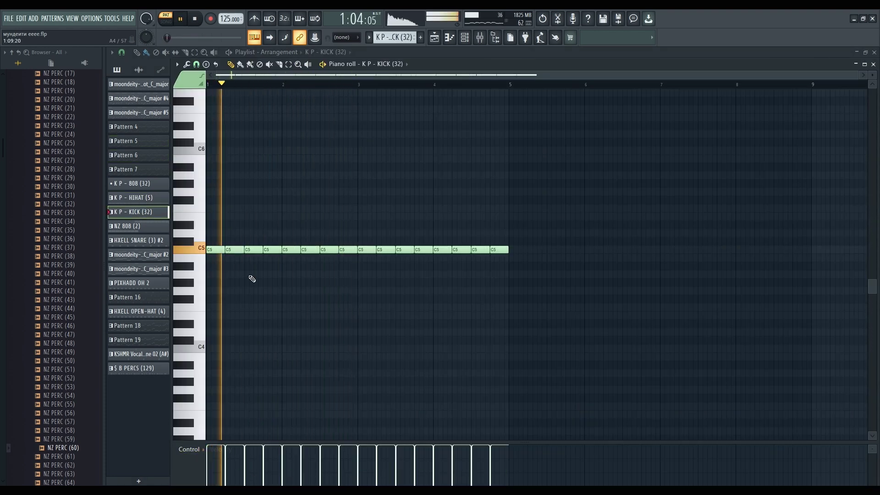
key(KP_Add)
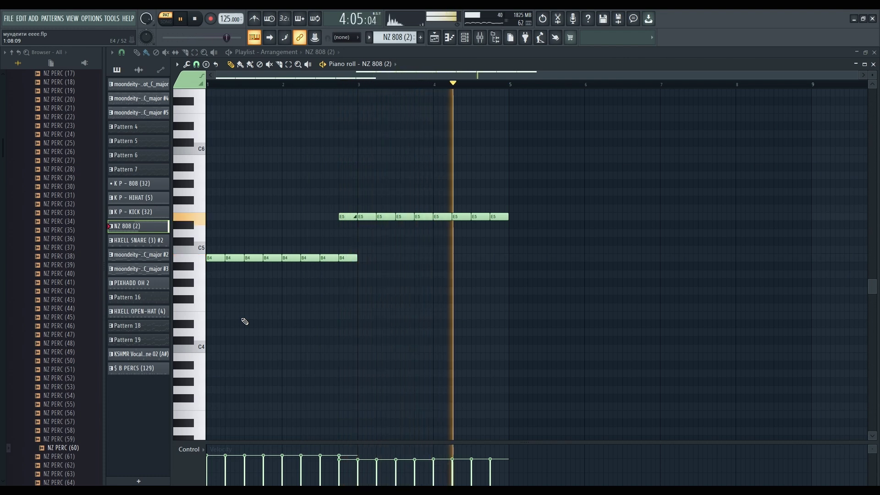
key(KP_Add)
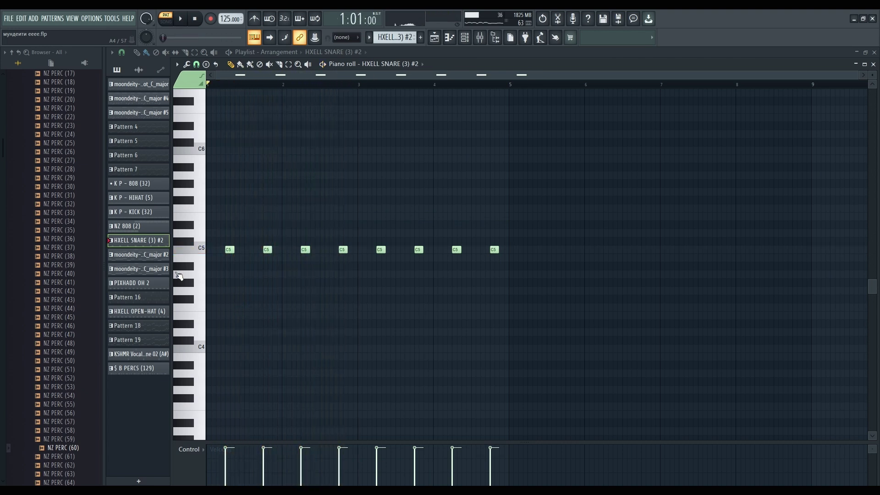
Play the moondeity-phonk-cowbell #2 pattern and examine its notes down to the lower octave
key(KP_Add)
key(space)
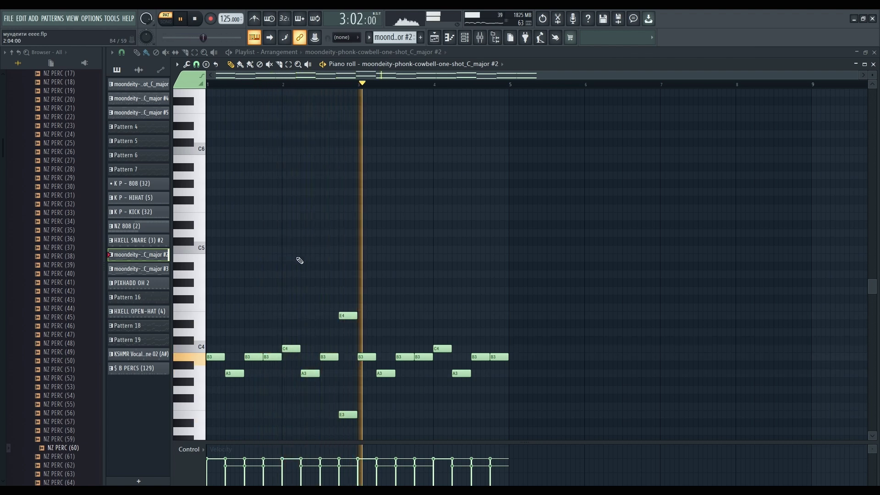
scroll(299, 261, down, 3)
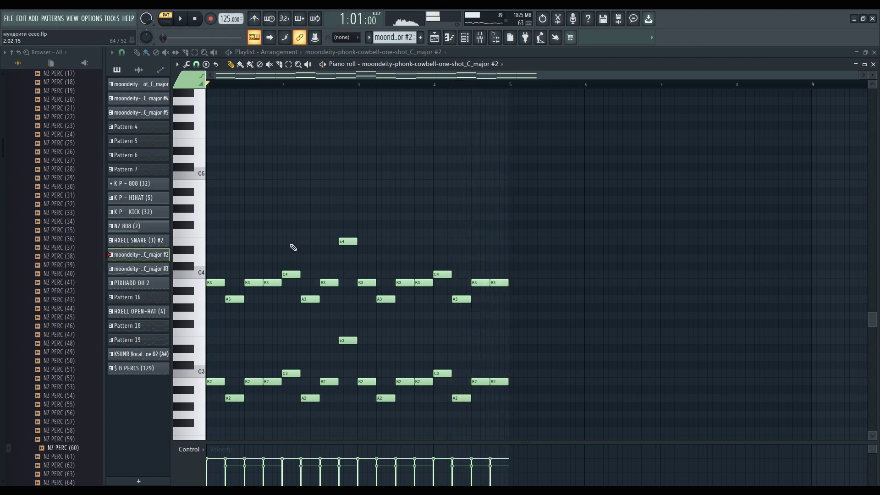
Play the two open-hat patterns, PIXHADD OH 2 and HXELL OPEN-HAT (4)
key(KP_Add)
key(KP_Add)
key(space)
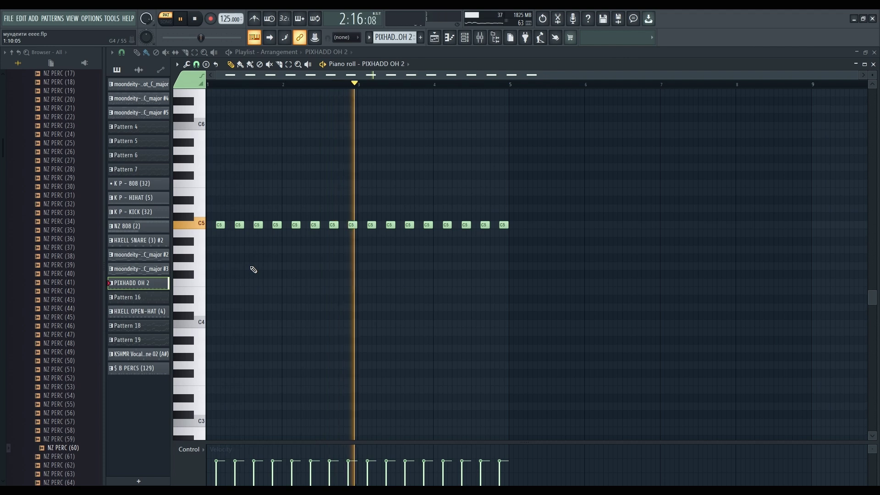
key(KP_Add)
key(KP_Add)
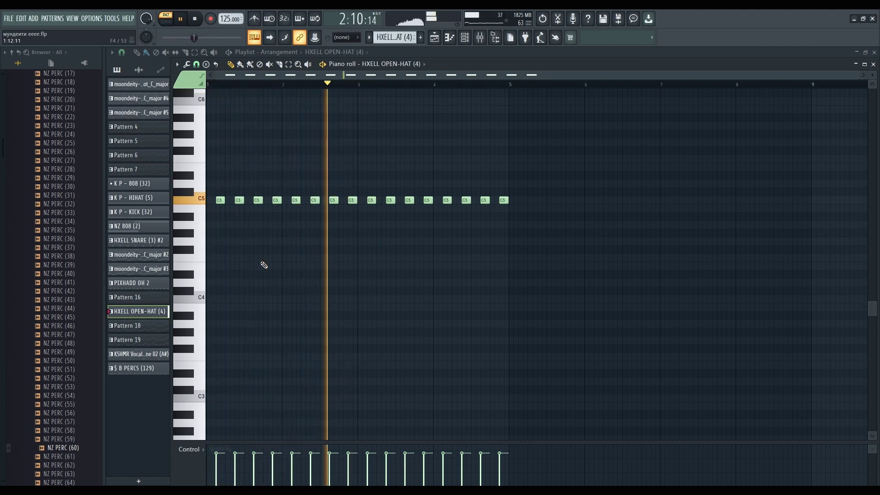
Play Pattern 18, the KSHMR Vocal Tone 02 (A#) pattern and the $ B PERCS (129) pattern
key(KP_Add)
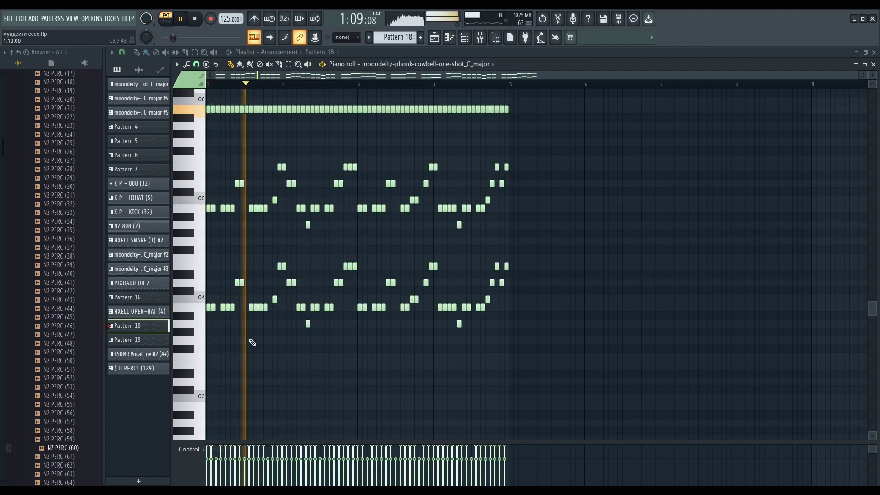
scroll(255, 357, up, 1)
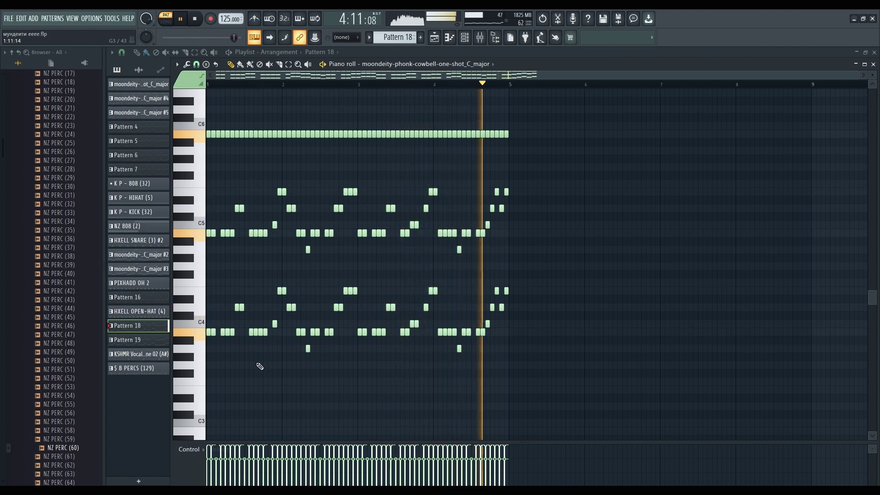
key(Down)
key(Down)
key(space)
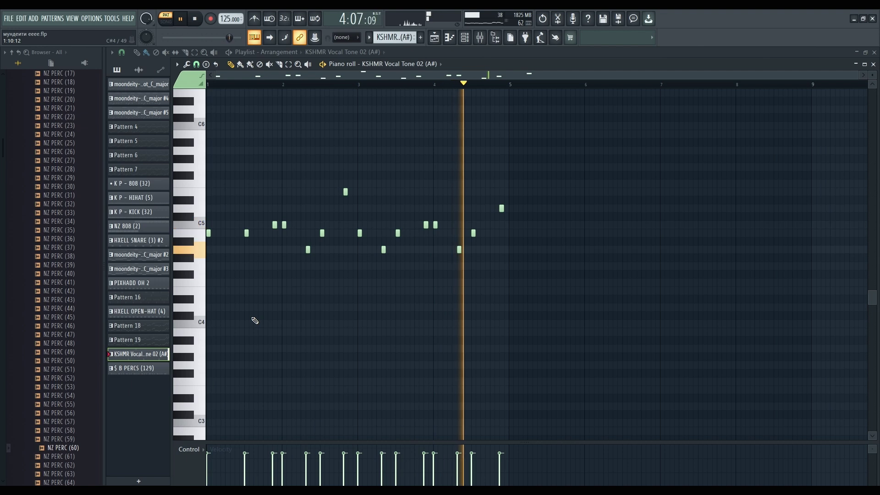
key(KP_Add)
key(space)
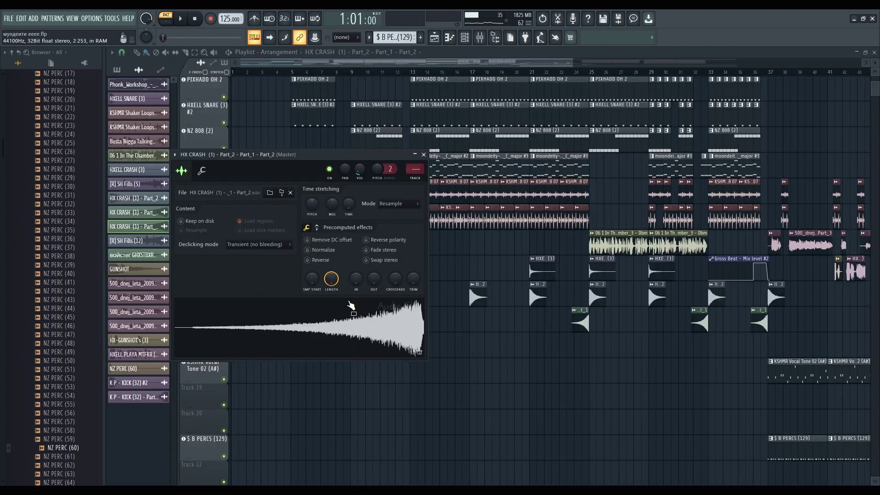
Examine the sample settings of the HX CRASH (1) clips and the KSHMR Shaker Loops 128 07 clip in the playlist
click(423, 155)
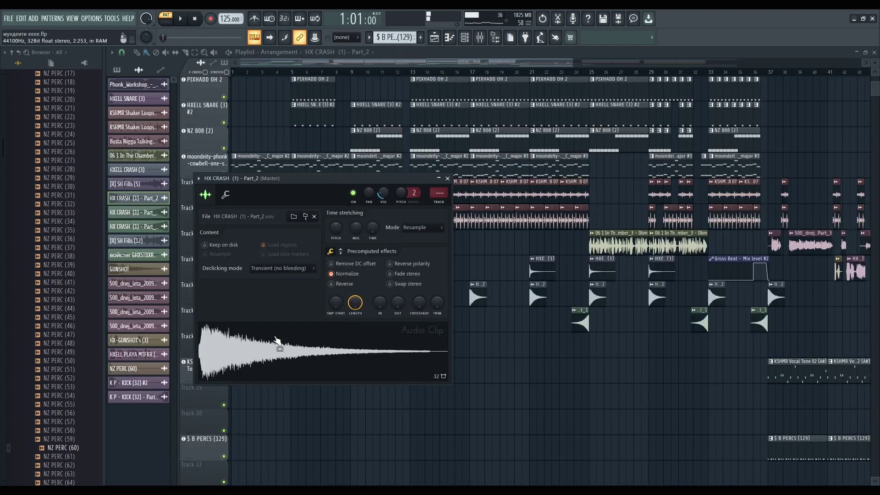
click(448, 179)
click(394, 182)
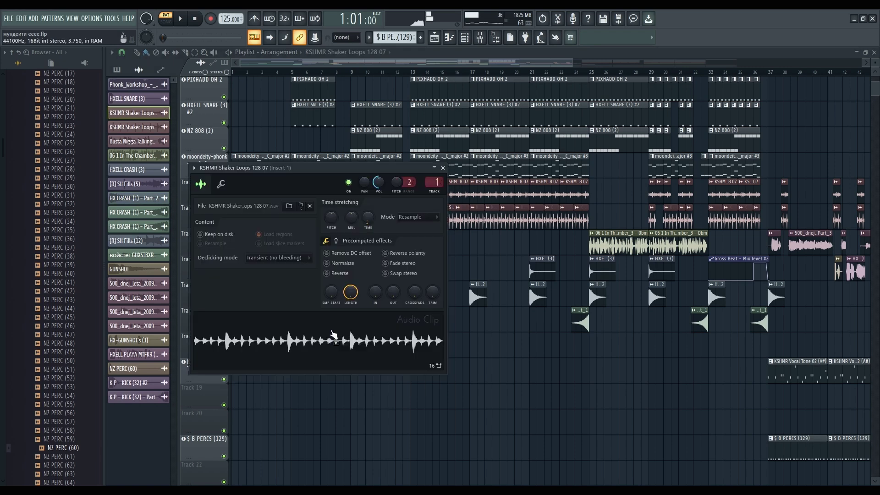
click(444, 169)
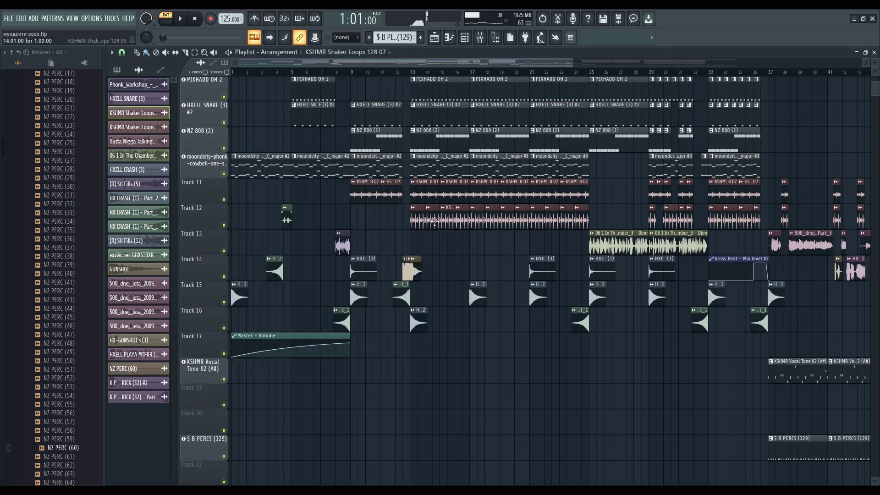
Examine the sample settings of the Track 12 shaker loop, HXELL CRASH (3) and 06 1 In The Chamber_3 - Dbm clips
double_click(435, 222)
drag(309, 93, 359, 103)
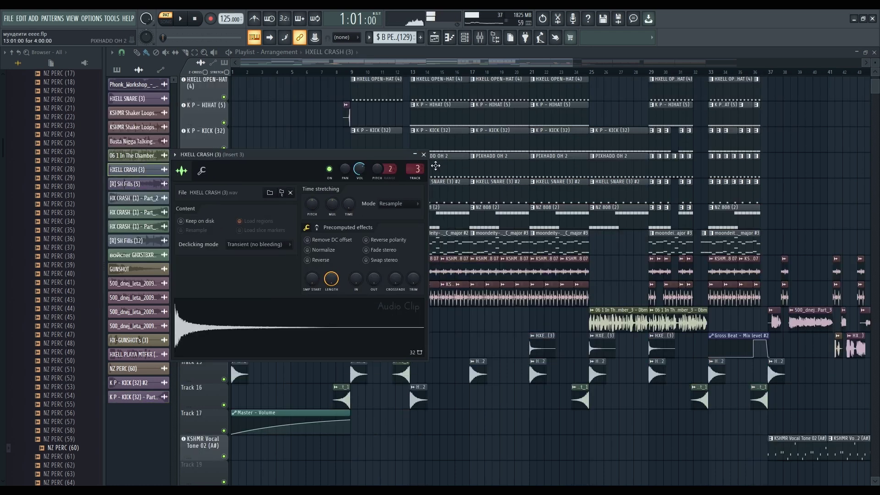
click(424, 154)
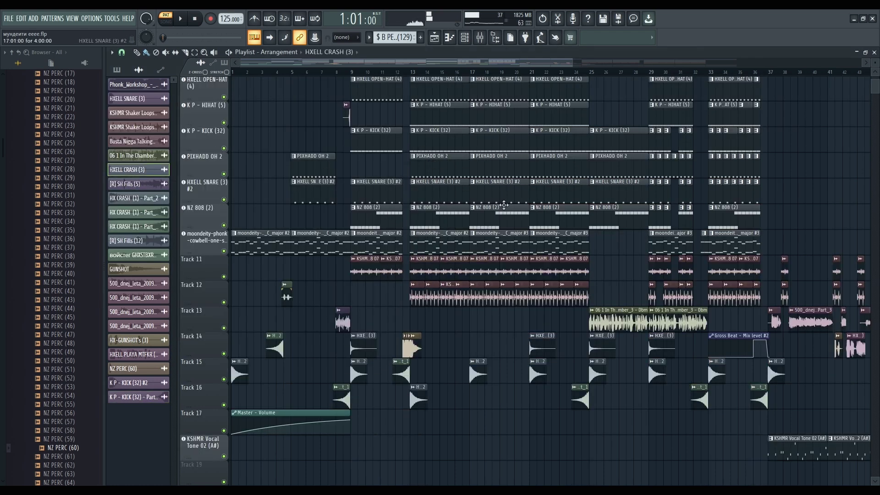
drag(470, 64, 521, 65)
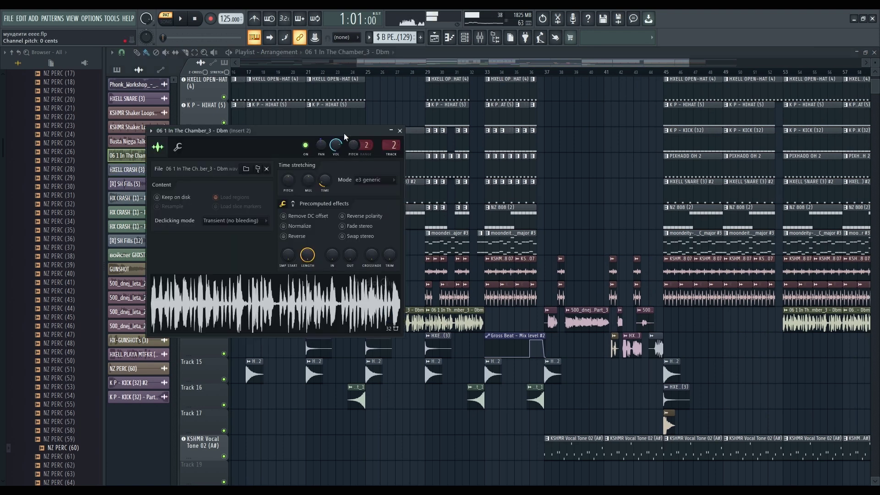
drag(344, 133, 370, 127)
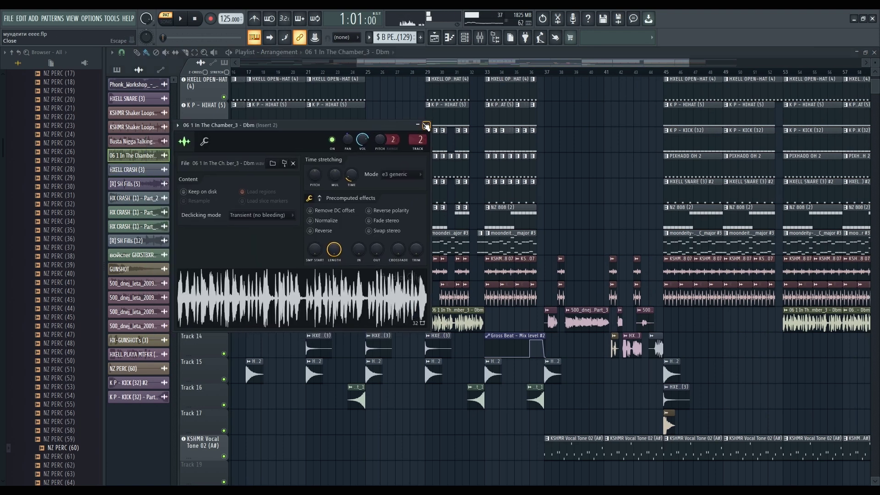
Show the mixer and examine the two Gross Beat effects on the Master track
key(F9)
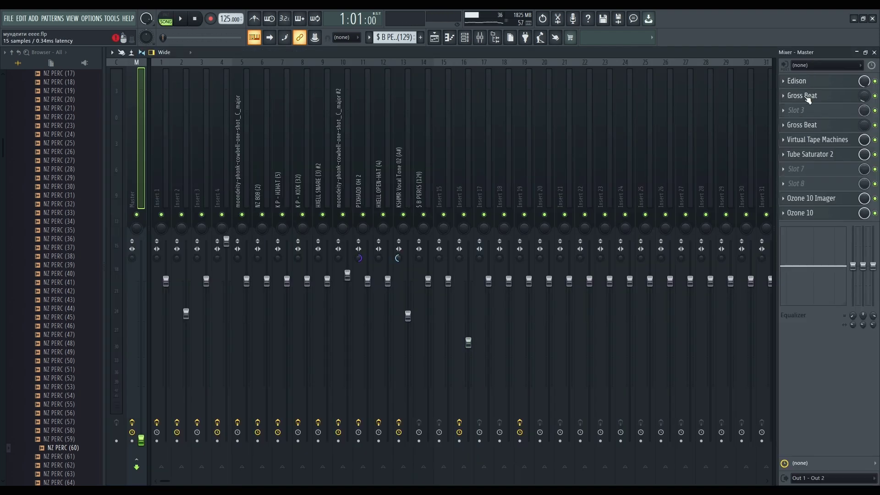
click(806, 111)
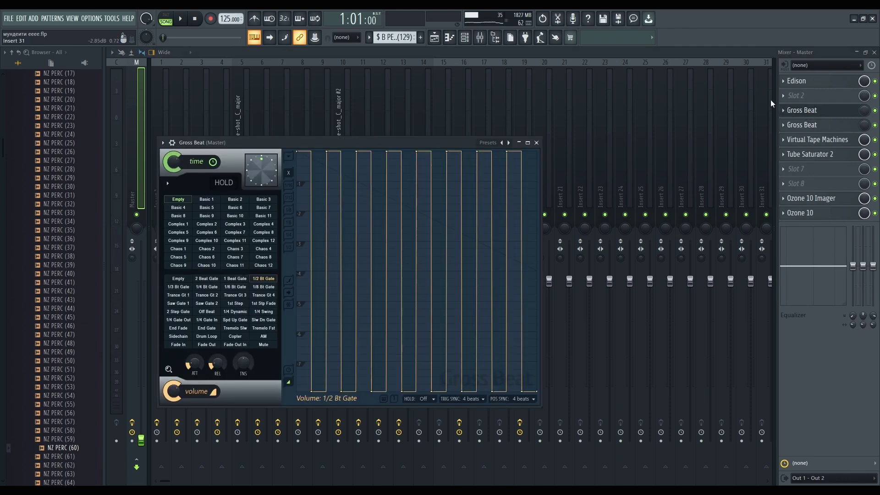
click(807, 124)
click(807, 128)
click(809, 125)
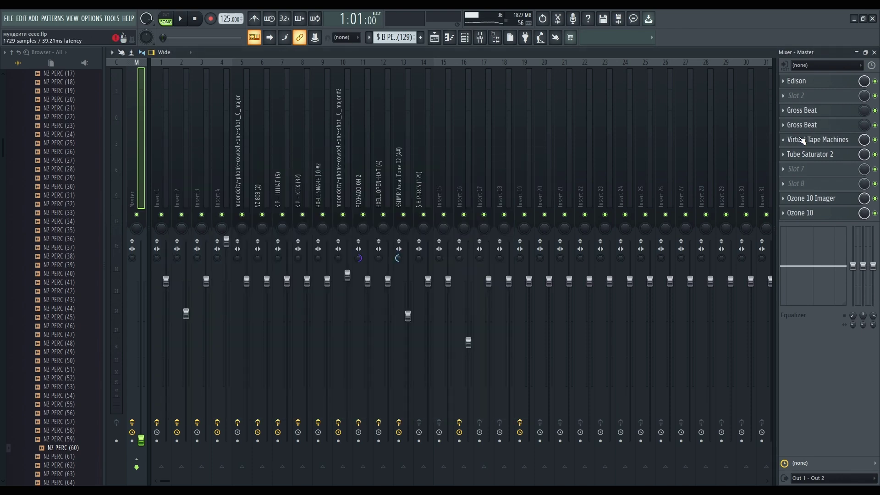
Examine the Virtual Tape Machines, Tube Saturator 2 and Ozone 10 Imager effects on the Master track
click(804, 139)
drag(513, 172, 514, 141)
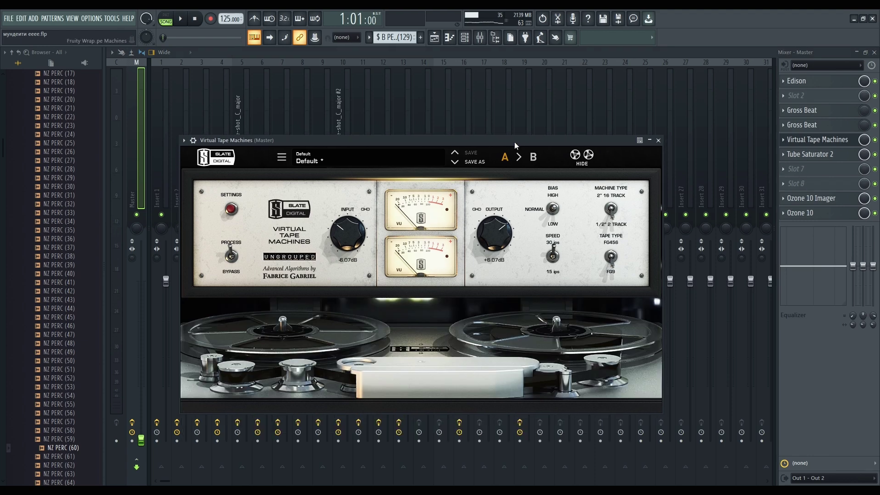
click(807, 139)
click(807, 155)
click(807, 155)
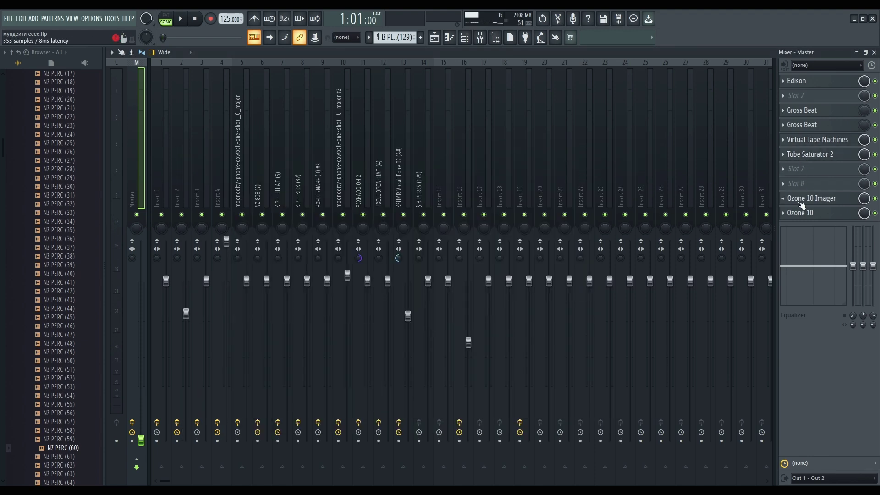
click(800, 201)
click(692, 240)
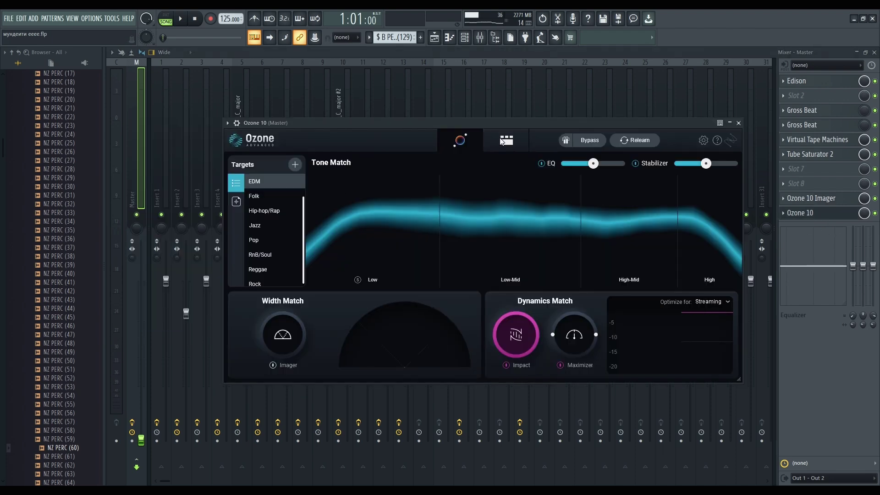
Examine the Equalizer, Stabilizer, Impact, Imager, Dynamic EQ and Maximizer modules of the Master track's Ozone 10, and close the plugin
click(503, 141)
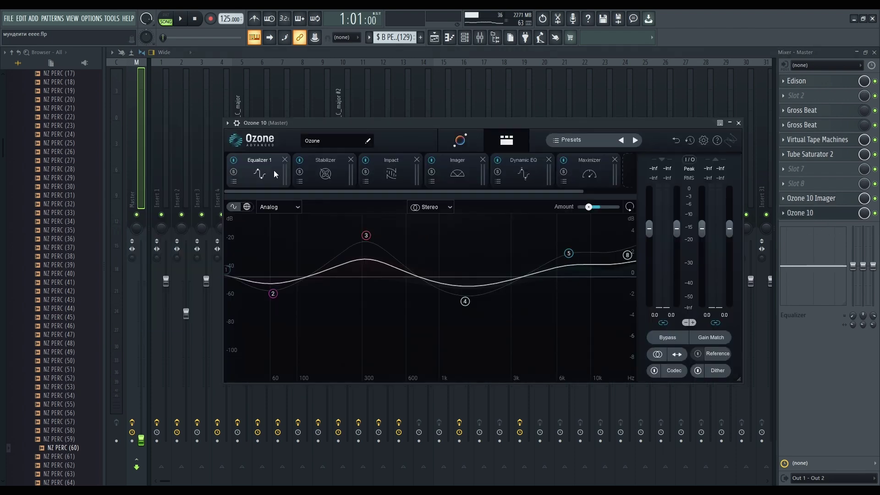
click(325, 174)
click(391, 174)
click(458, 175)
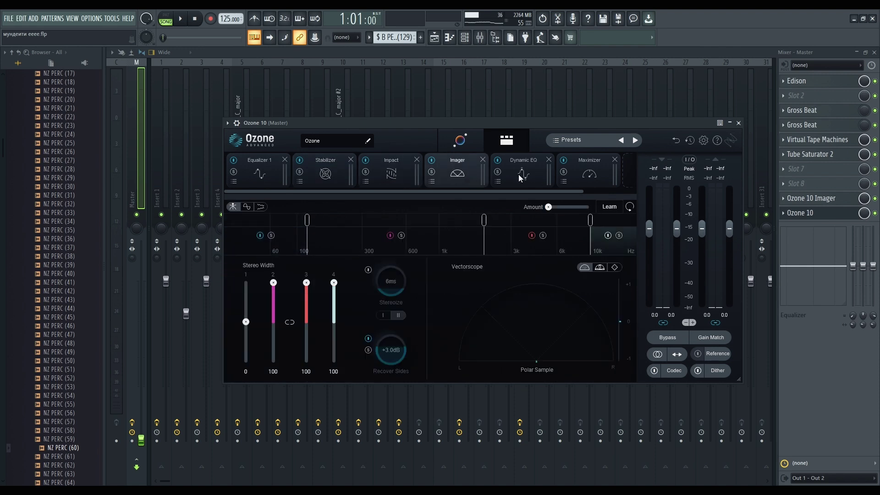
click(522, 175)
click(593, 177)
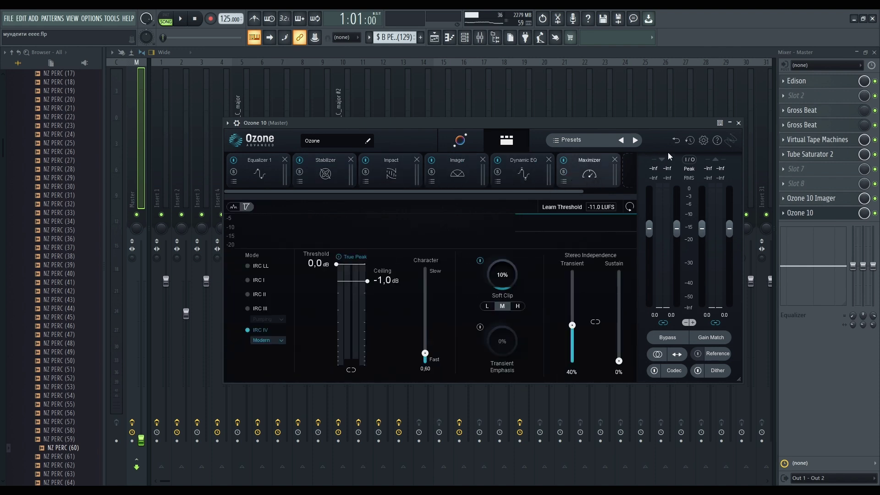
click(738, 123)
Examine the ValhallaVintageVerb, Kickstart and Fruity parametric EQ 2 effects on the moondeity-phonk-cowbell mixer track
click(154, 90)
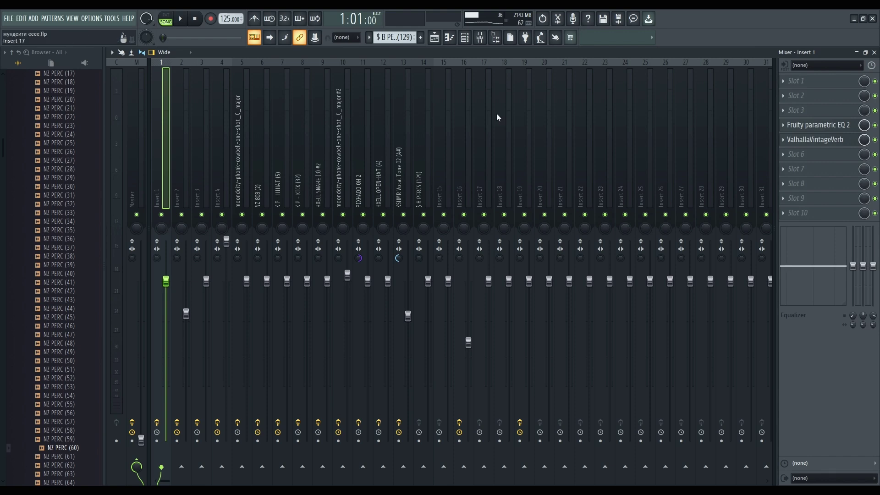
click(241, 129)
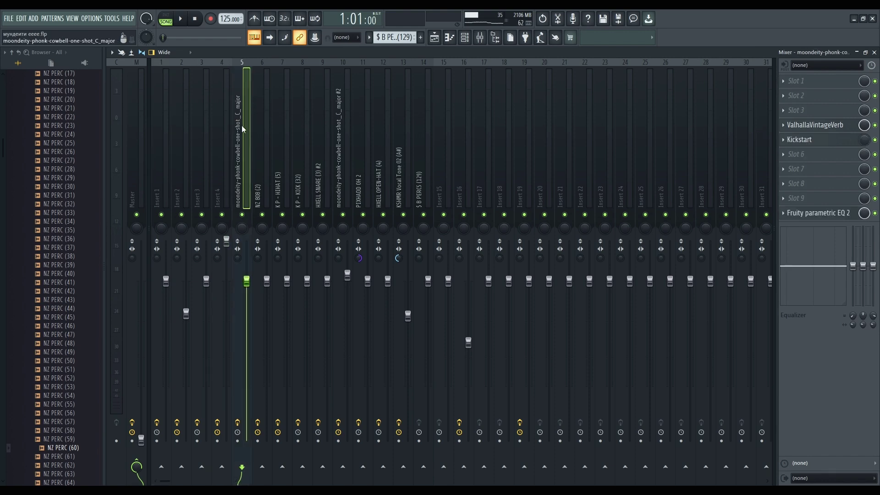
click(829, 125)
click(809, 140)
click(810, 140)
click(806, 214)
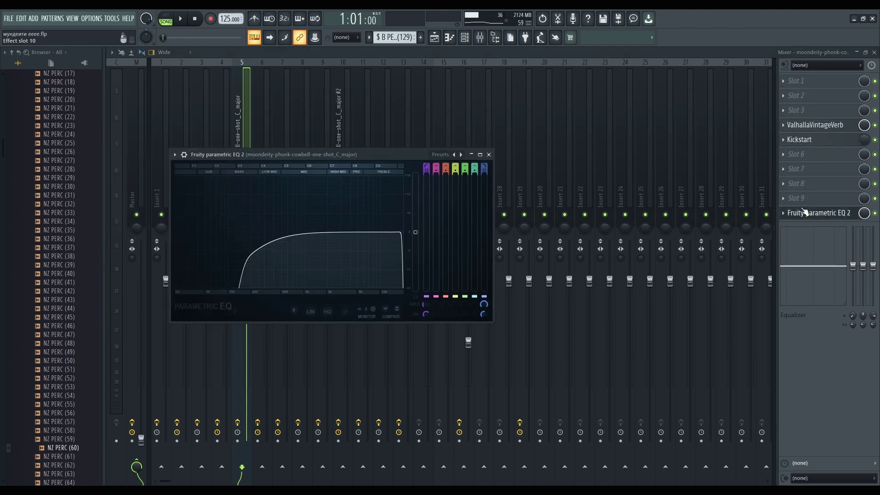
Examine the NLS Buss Stereo, RC-20 Retro Color, Fruity parametric EQ 2 and two ShaperBox 3 effects on the NZ 808 (2) mixer track
click(806, 214)
click(264, 145)
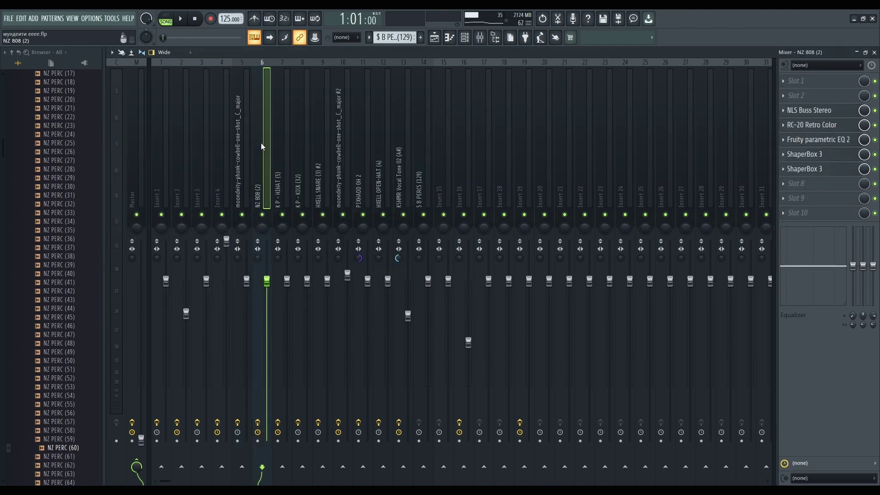
click(809, 110)
click(810, 131)
click(812, 140)
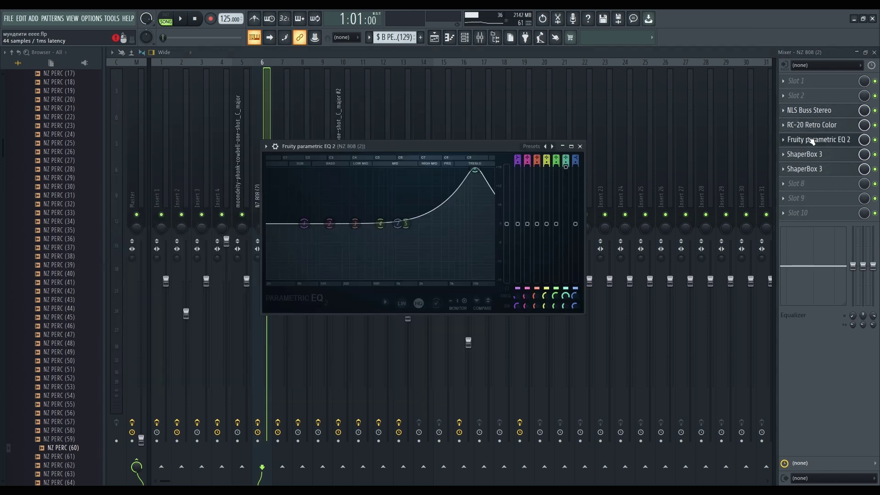
click(812, 139)
click(810, 154)
click(809, 154)
click(810, 169)
Examine the Fruity parametric EQ 2, Pro-C 2 and ValhallaVintageVerb effects on the K P - HIHAT (5) mixer track
click(789, 143)
click(791, 143)
click(797, 156)
click(798, 157)
click(804, 172)
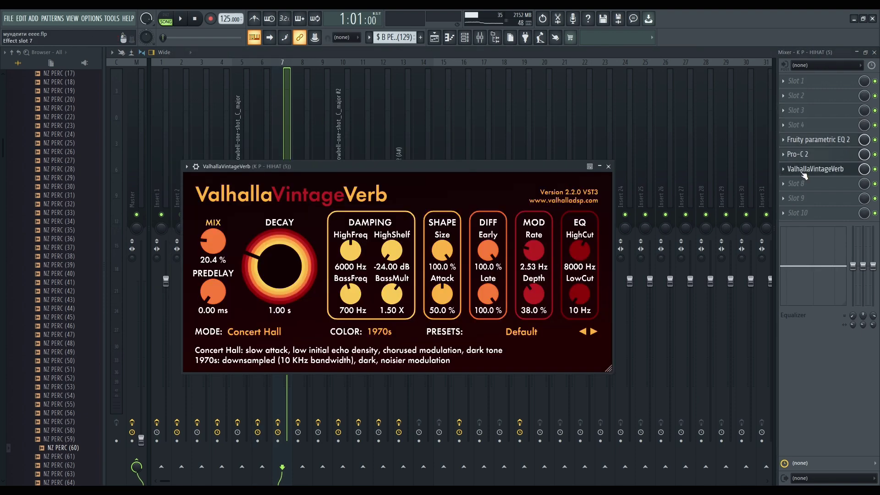
click(804, 172)
Examine the effects on the K P - KICK (32) and HXELL SNARE (3) #2 mixer tracks
click(307, 126)
click(819, 140)
click(819, 140)
click(794, 141)
click(809, 143)
Examine the ShaperBox 3, Fruity parametric EQ 2 and ValhallaVintageVerb effects on the second moondeity-phonk-cowbell mixer track
click(352, 150)
click(805, 111)
click(806, 111)
click(806, 126)
click(805, 126)
click(805, 140)
click(806, 140)
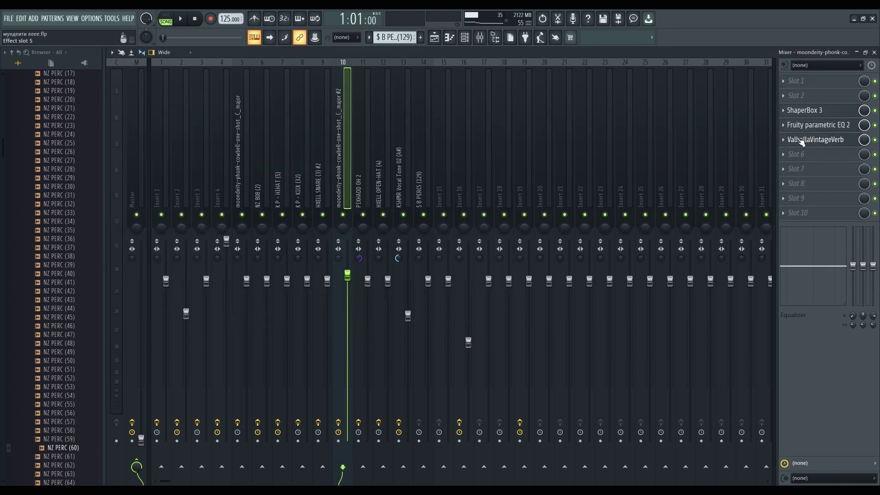
Examine the effects on the PIXHADD OH 2 and HXELL OPEN-HAT (4) mixer tracks
click(797, 125)
click(798, 124)
click(807, 140)
click(807, 140)
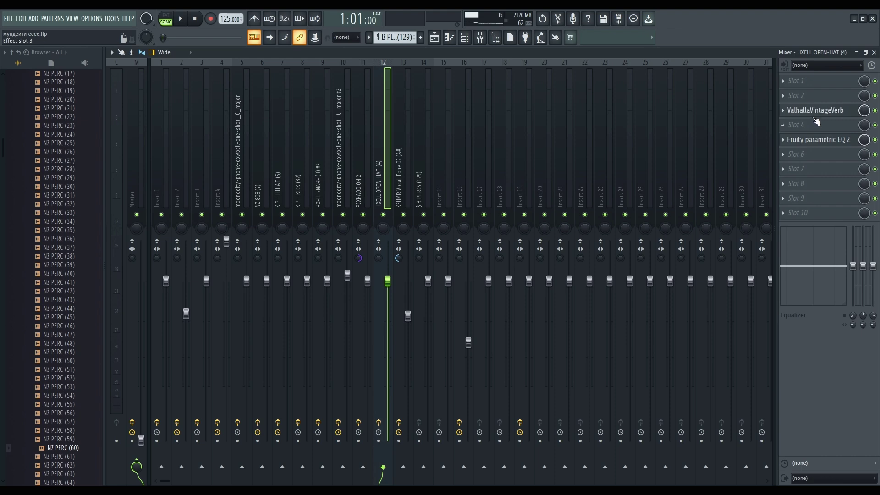
Examine the Fruity parametric EQ 2 and ValhallaVintageVerb effects on the Insert 1 mixer track
click(163, 156)
click(798, 124)
click(797, 125)
click(814, 143)
click(814, 144)
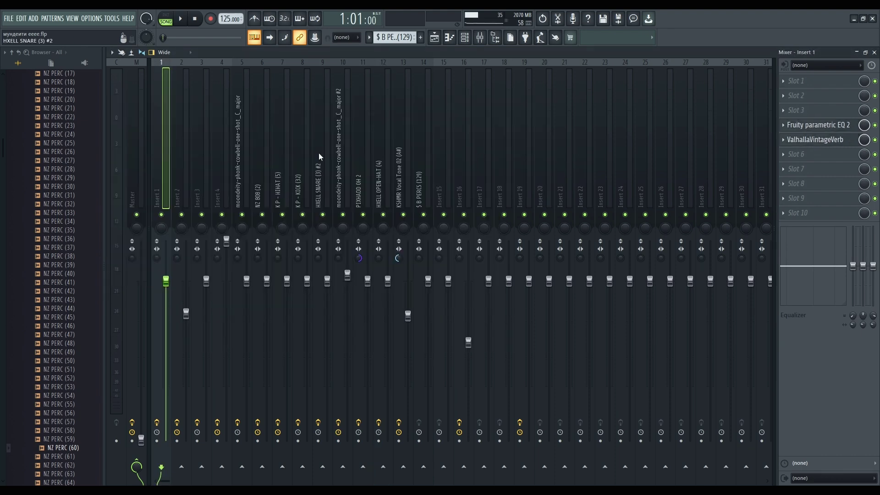
Examine the Fruity parametric EQ 2, FX, ShaperBox 3 and ValhallaVintageVerb effects on the Insert 2 mixer track
click(181, 155)
click(832, 127)
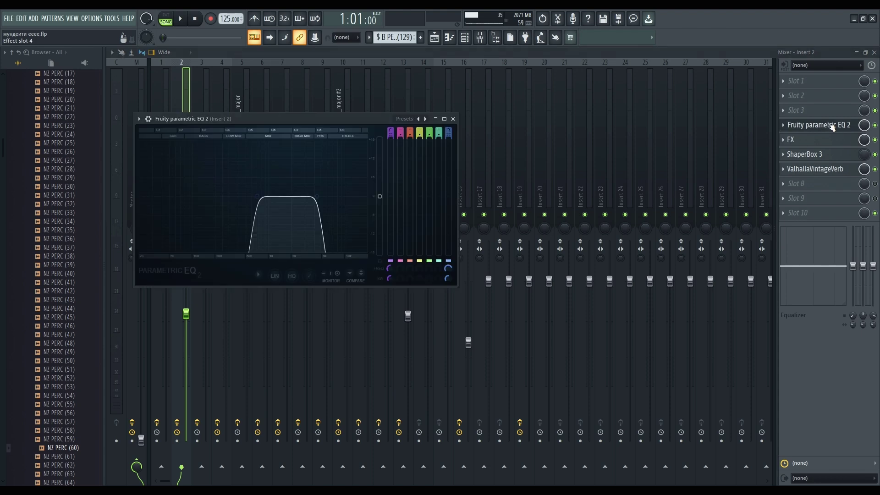
click(817, 140)
click(817, 140)
click(816, 154)
click(816, 169)
click(816, 168)
click(816, 169)
Examine the Fruity parametric EQ 2 and ValhallaVintageVerb effects on the Insert 3 mixer track
click(194, 153)
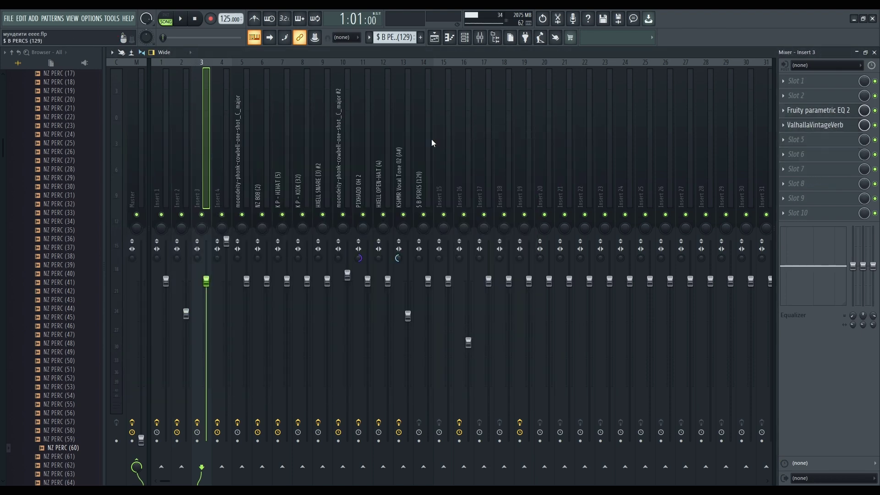
click(818, 112)
click(816, 125)
click(816, 125)
Examine the Fruity parametric EQ 2, ValhallaVintageVerb and Fruity soft clipper effects on the Insert 4 mixer track
click(223, 128)
click(818, 124)
click(819, 125)
click(819, 139)
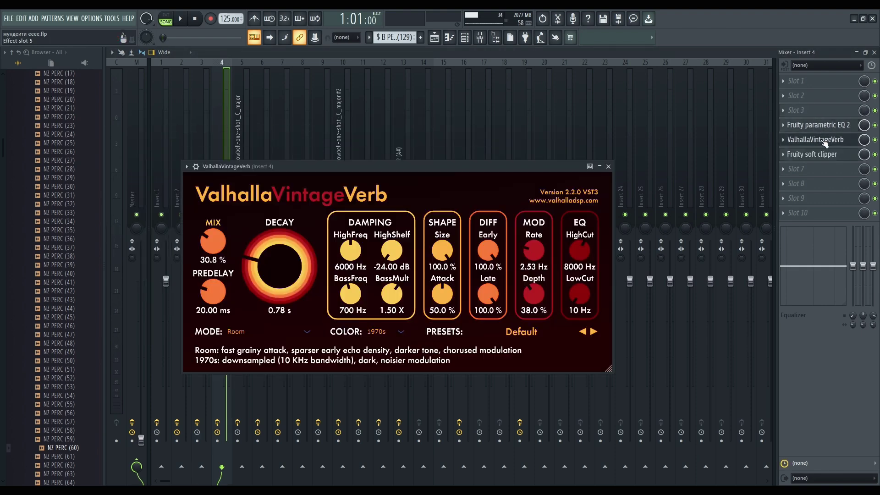
click(818, 139)
click(819, 155)
click(819, 156)
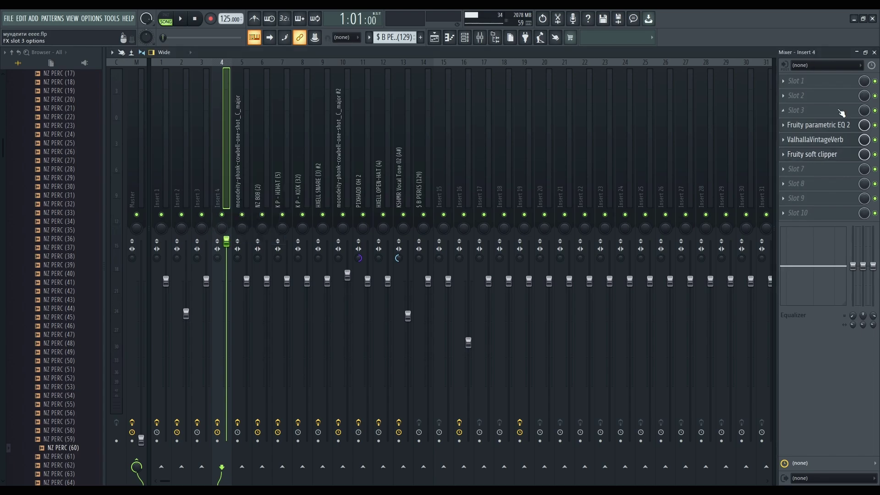